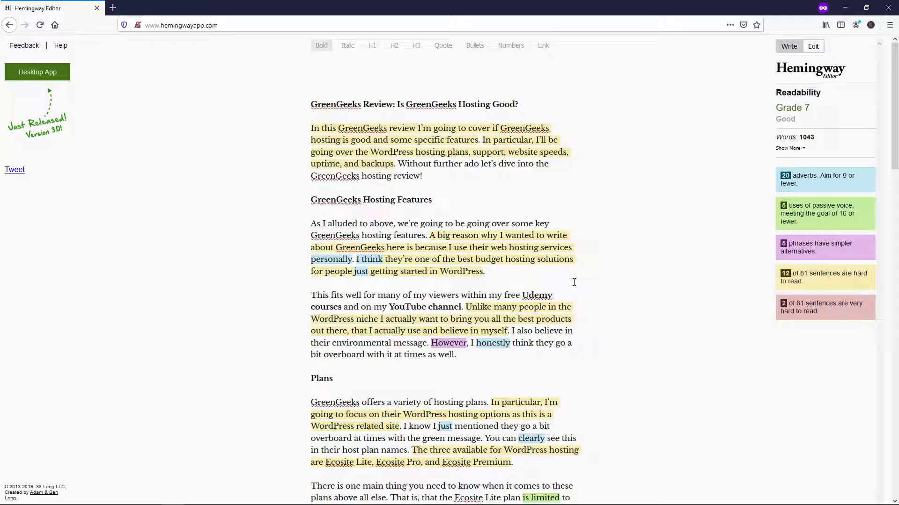
# Leave the web editor for the Hemingway Editor 3 desktop app sales page.
pyautogui.click(43, 74)
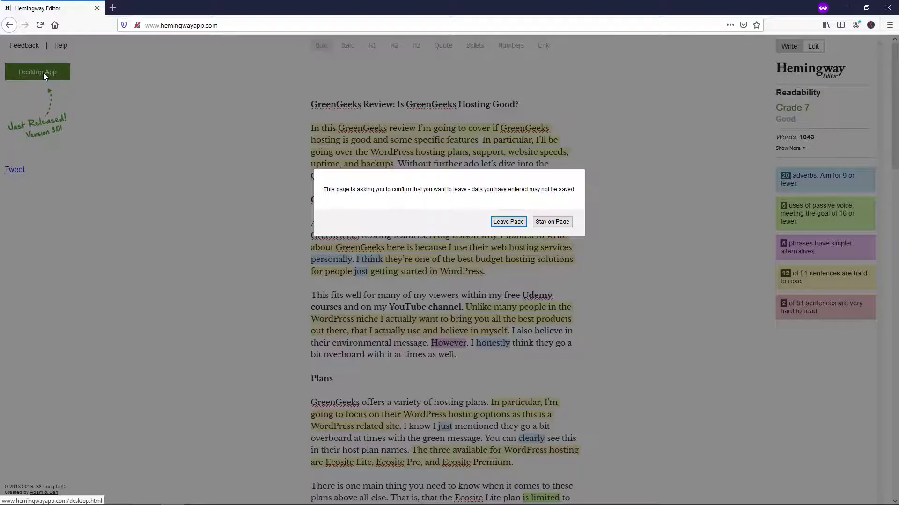
pyautogui.click(509, 221)
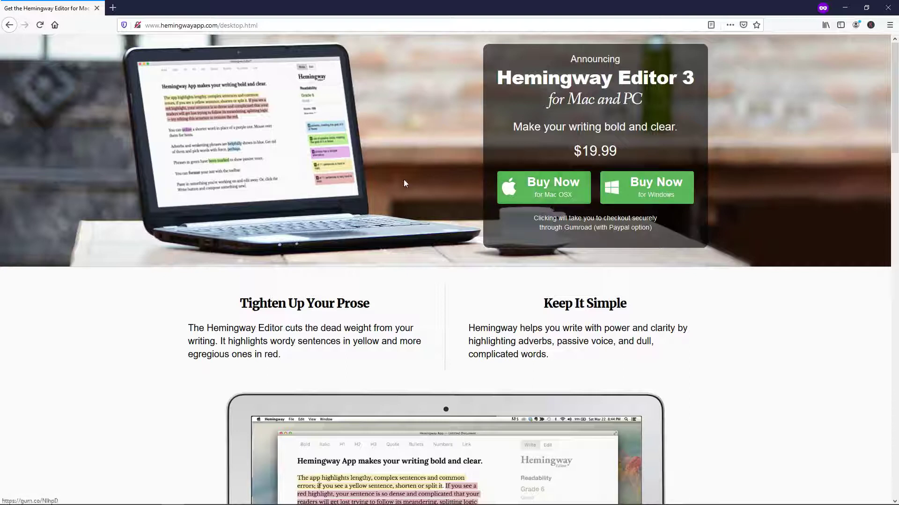
# Copy the GreenGeeks article from Google Docs and paste it over the editor's sample text.
pyautogui.click(9, 24)
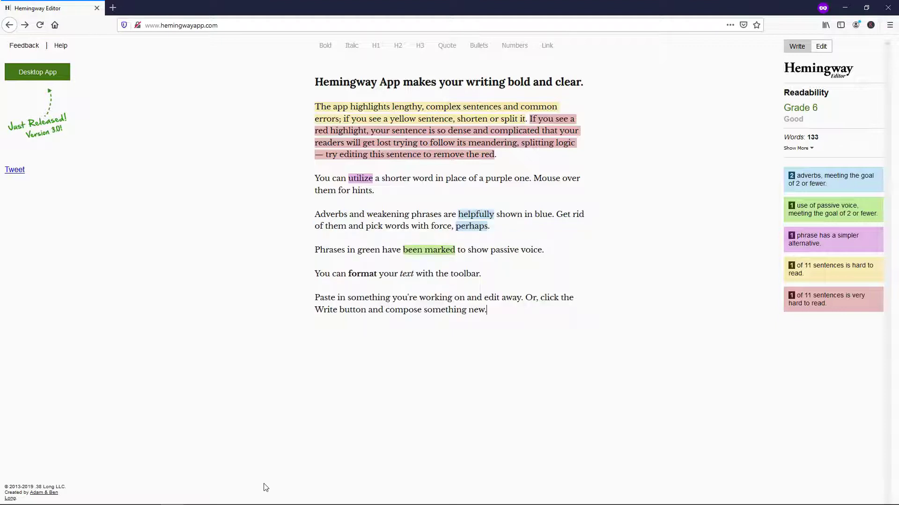
pyautogui.moveTo(265, 498)
pyautogui.moveTo(195, 499)
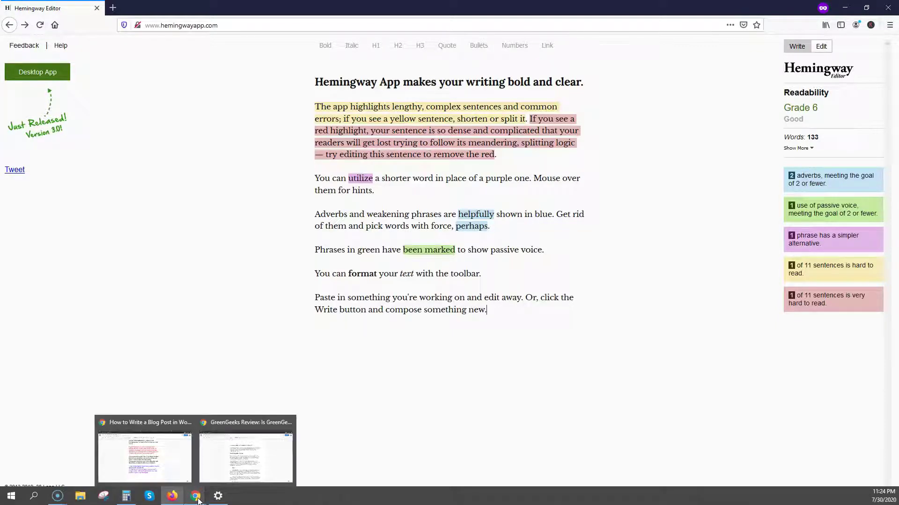
pyautogui.click(224, 470)
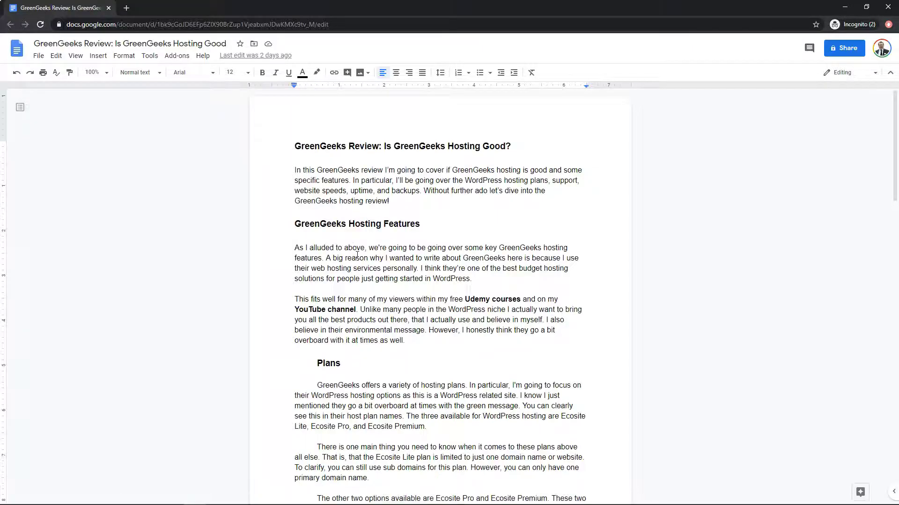
pyautogui.hotkey('ctrl', 'a')
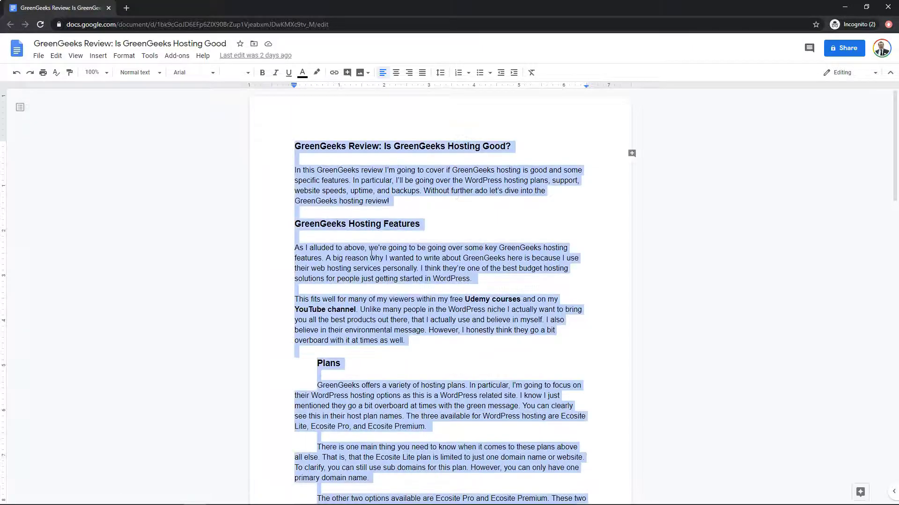
pyautogui.click(851, 9)
pyautogui.hotkey('ctrl', 'a')
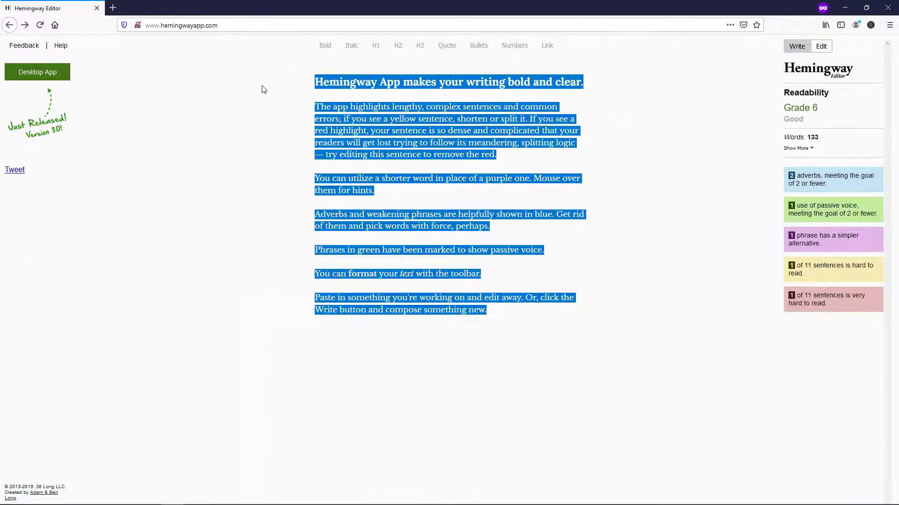
pyautogui.hotkey('ctrl', 'v')
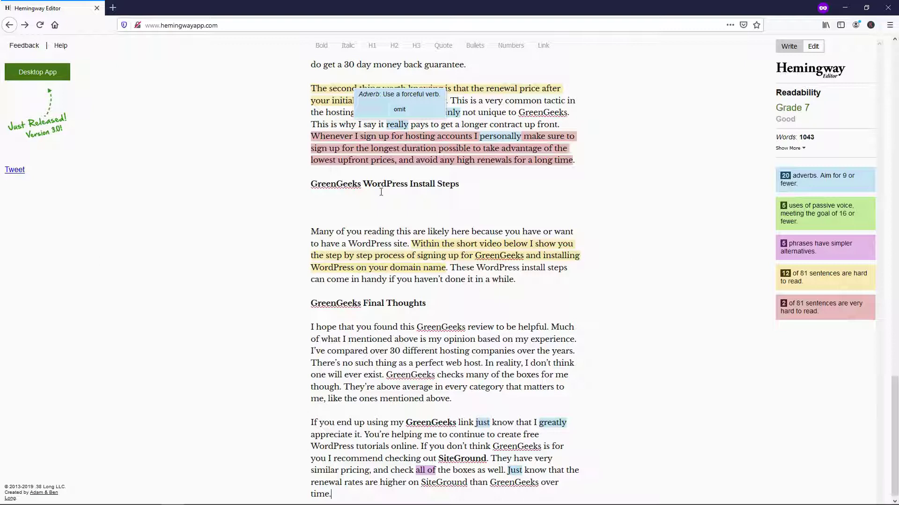
# Delete the blank lines under WordPress Install Steps, Website Speeds, Support and GreenGeeks Hosting Features.
pyautogui.click(382, 212)
pyautogui.press('BackSpace')
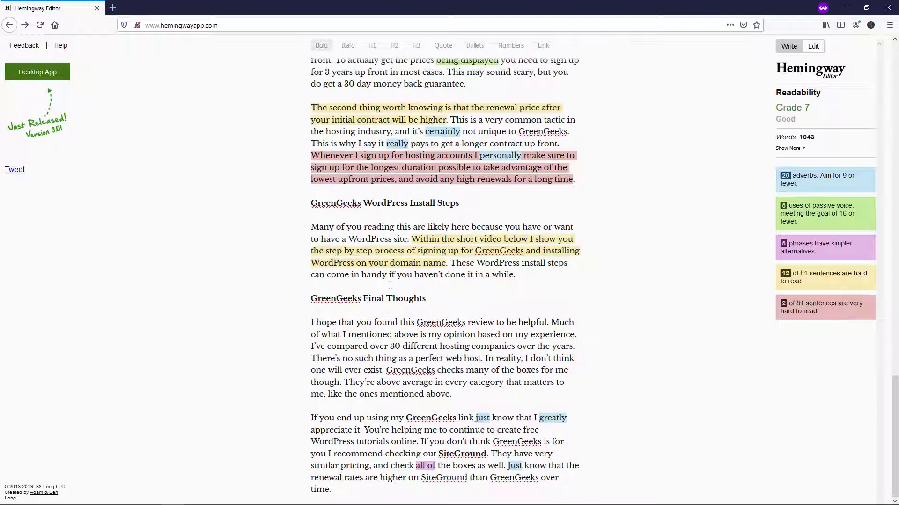
pyautogui.scroll(15, 370, 283)
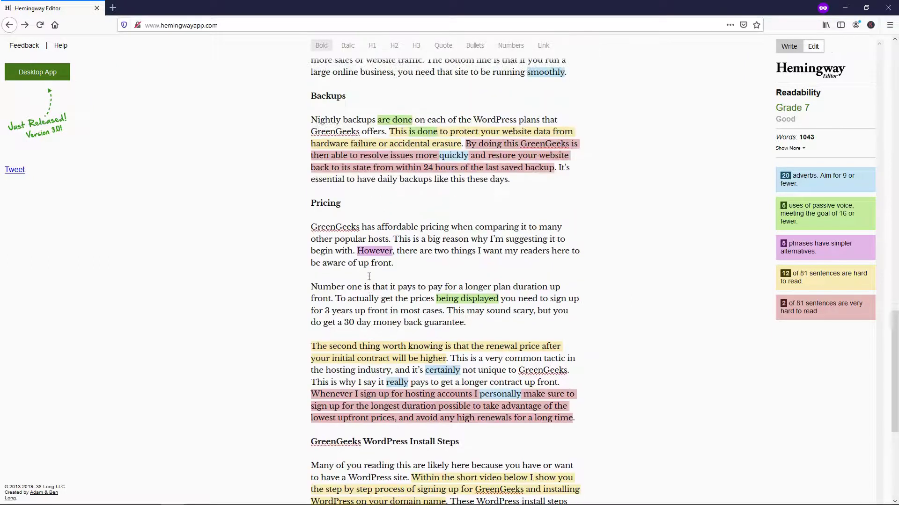
pyautogui.click(343, 257)
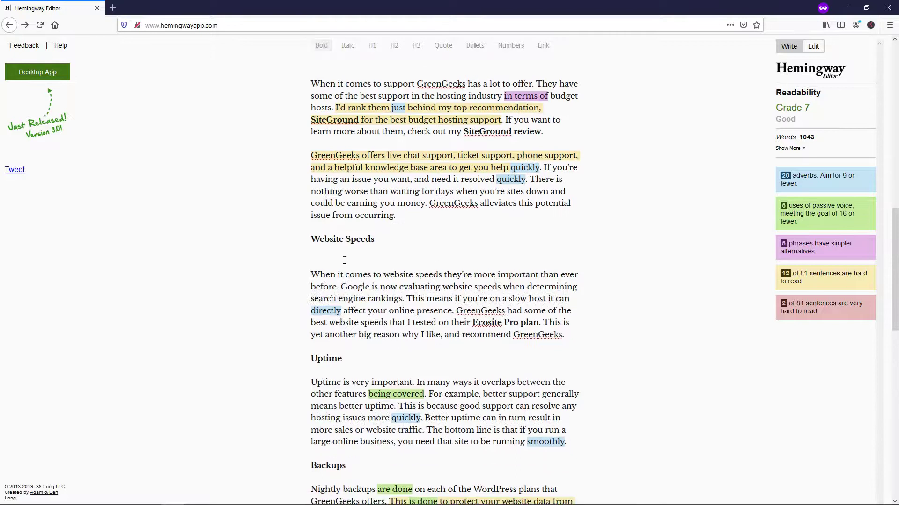
pyautogui.press('BackSpace')
pyautogui.scroll(7, 352, 237)
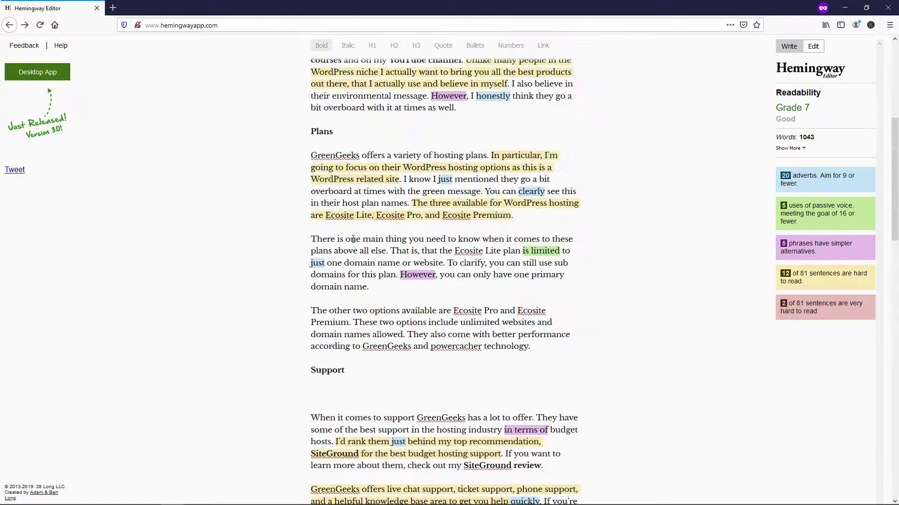
pyautogui.click(336, 386)
pyautogui.press('BackSpace')
pyautogui.scroll(6, 336, 315)
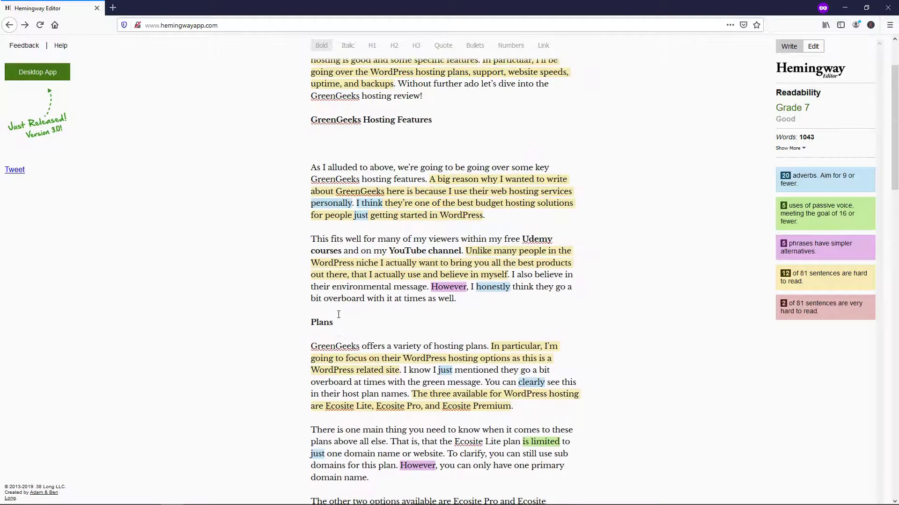
pyautogui.click(336, 231)
pyautogui.press('BackSpace')
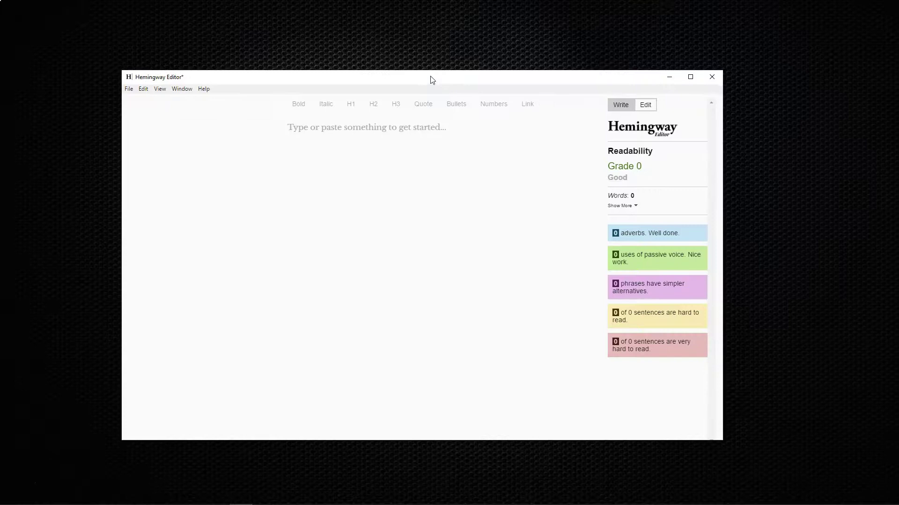
# Maximize the desktop editor and switch between Write and Edit modes, ending in Edit.
pyautogui.click(690, 76)
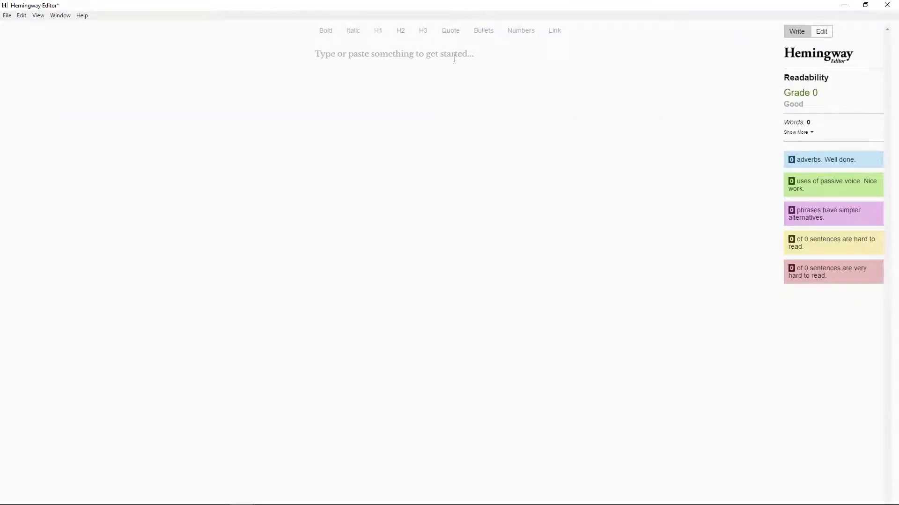
pyautogui.click(798, 33)
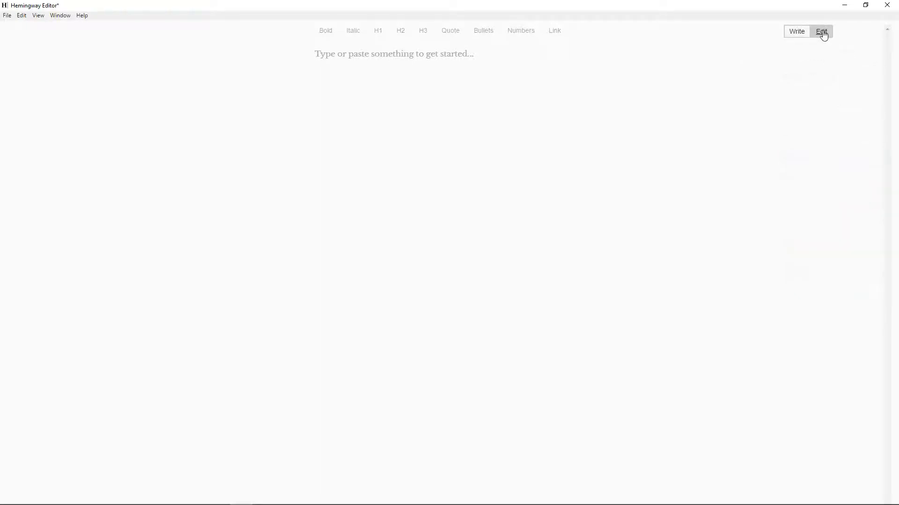
pyautogui.click(821, 34)
pyautogui.click(797, 33)
pyautogui.click(820, 34)
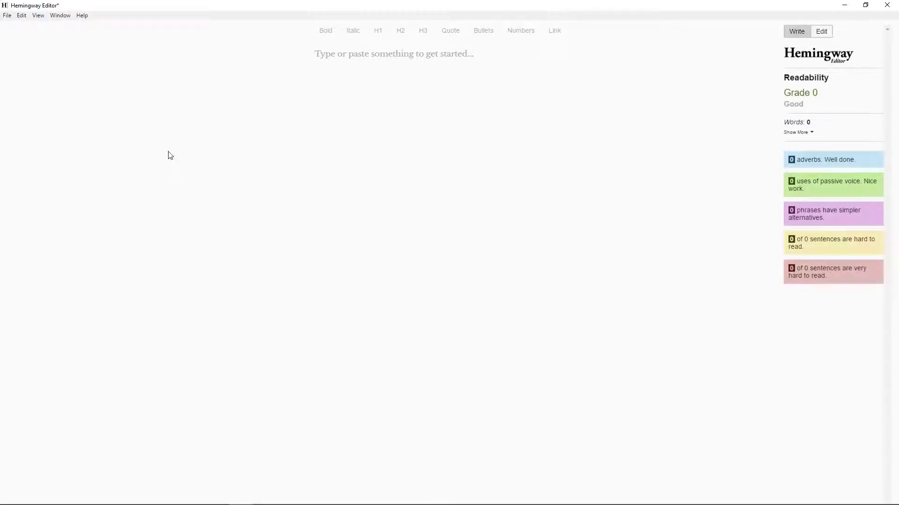
# Look at the File menu, then close the desktop editor window.
pyautogui.click(7, 16)
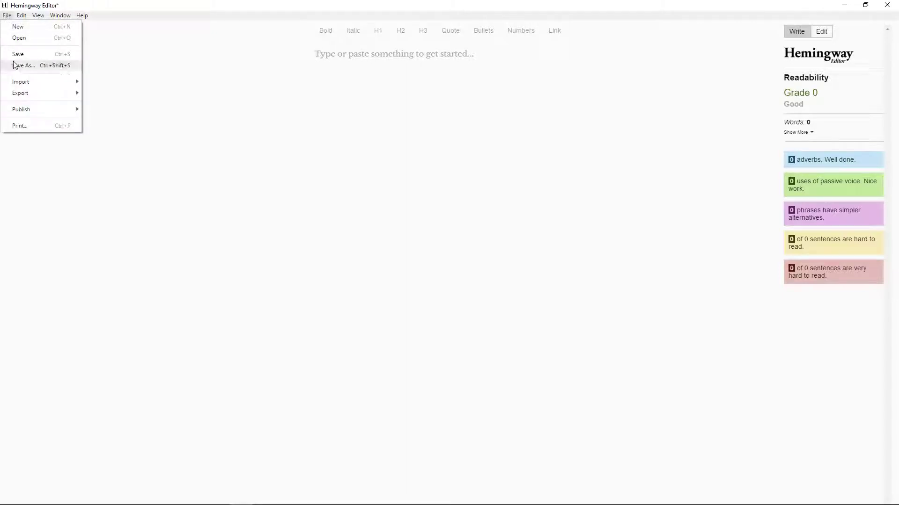
pyautogui.click(449, 153)
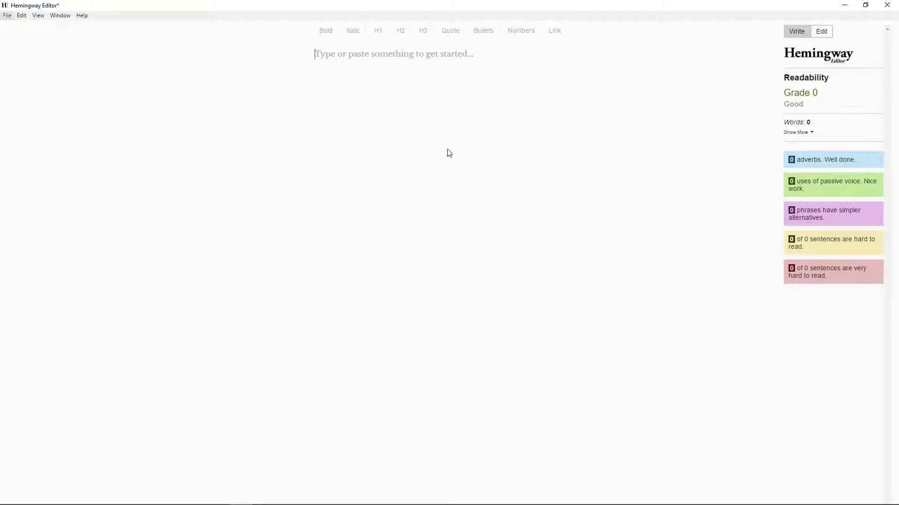
pyautogui.click(887, 5)
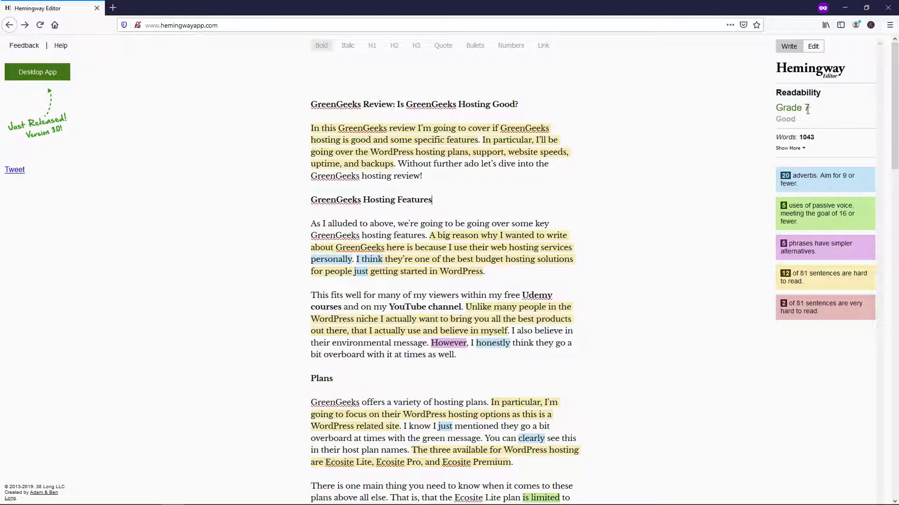
# Expand the sidebar stats to show reading time 00:04:10, 4761 letters and 81 sentences.
pyautogui.click(803, 153)
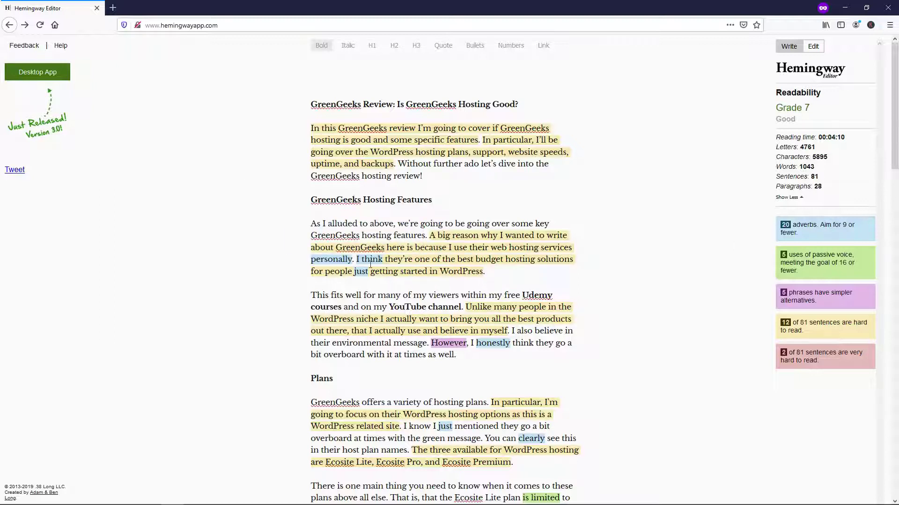
# Check the hints on highlighted words in the second paragraph, then dismiss the qualifier hint.
pyautogui.moveTo(329, 260)
pyautogui.moveTo(361, 273)
pyautogui.click(516, 274)
# Make the phrase 'YouTube channel' in the second paragraph bold.
pyautogui.moveTo(523, 295); pyautogui.dragTo(554, 295)
pyautogui.click(549, 296)
pyautogui.moveTo(389, 308); pyautogui.dragTo(462, 309)
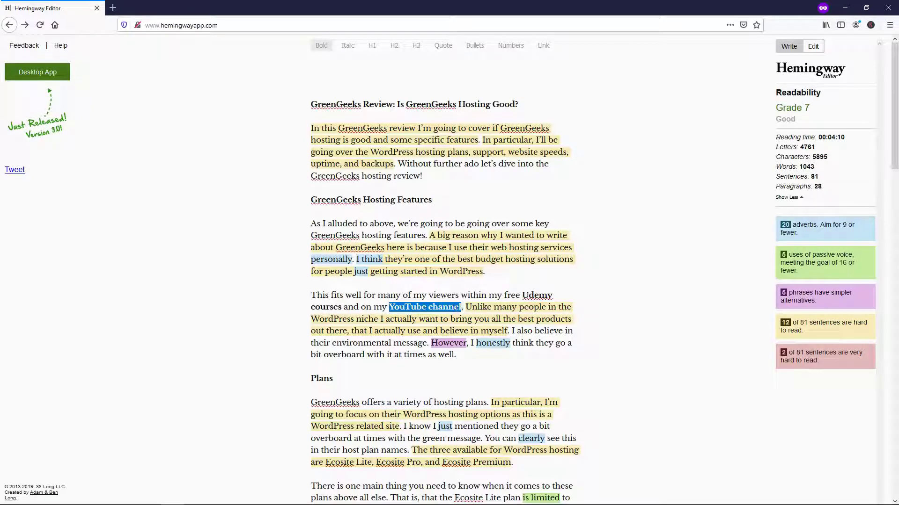
pyautogui.click(321, 45)
# Format the title 'GreenGeeks Review: Is GreenGeeks Hosting Good?' as an H1 heading.
pyautogui.click(536, 103)
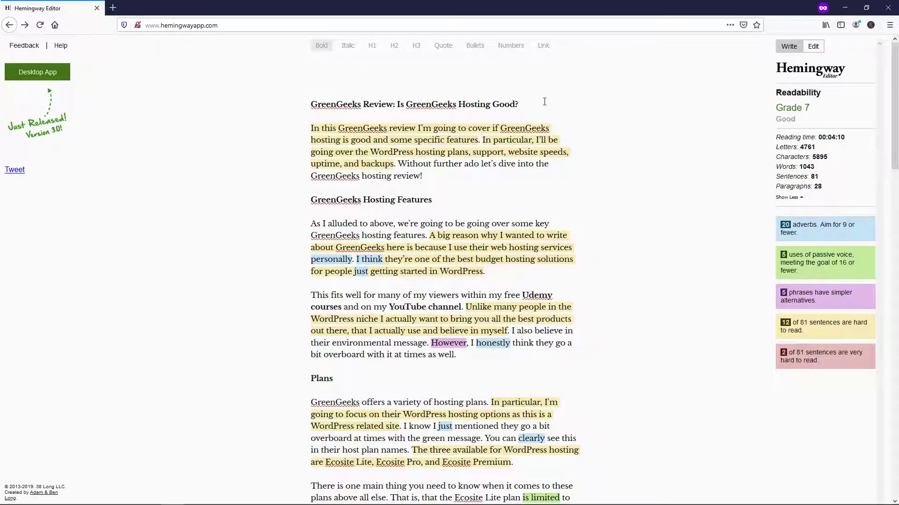
pyautogui.moveTo(544, 102); pyautogui.dragTo(310, 105)
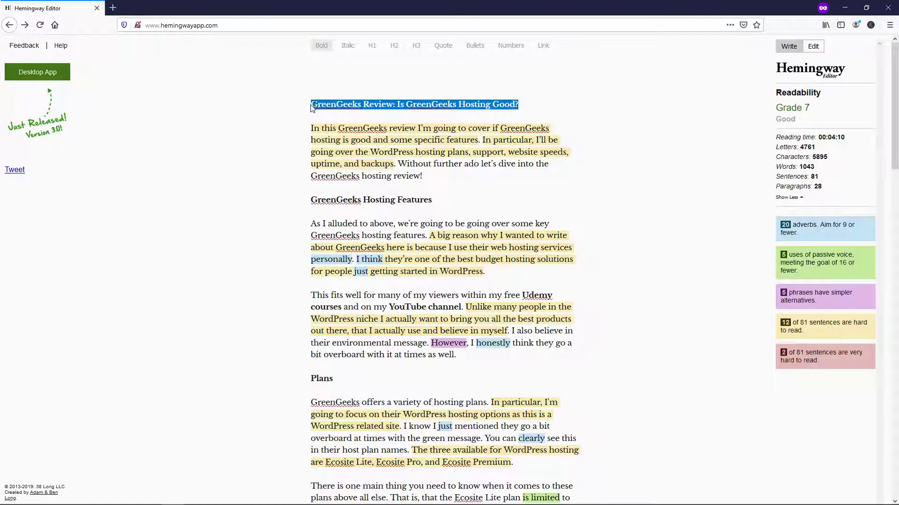
pyautogui.click(372, 45)
pyautogui.click(433, 224)
pyautogui.tripleClick(386, 228)
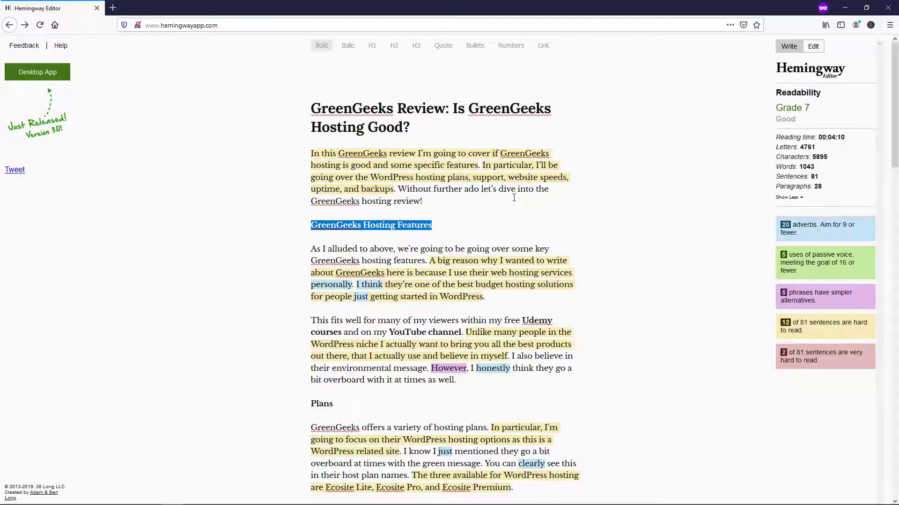
pyautogui.click(520, 217)
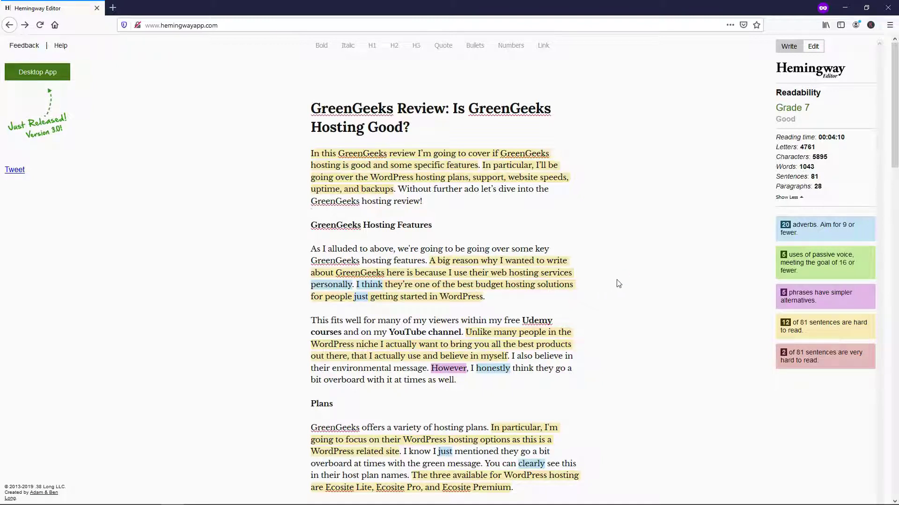
pyautogui.scroll(-2, 612, 283)
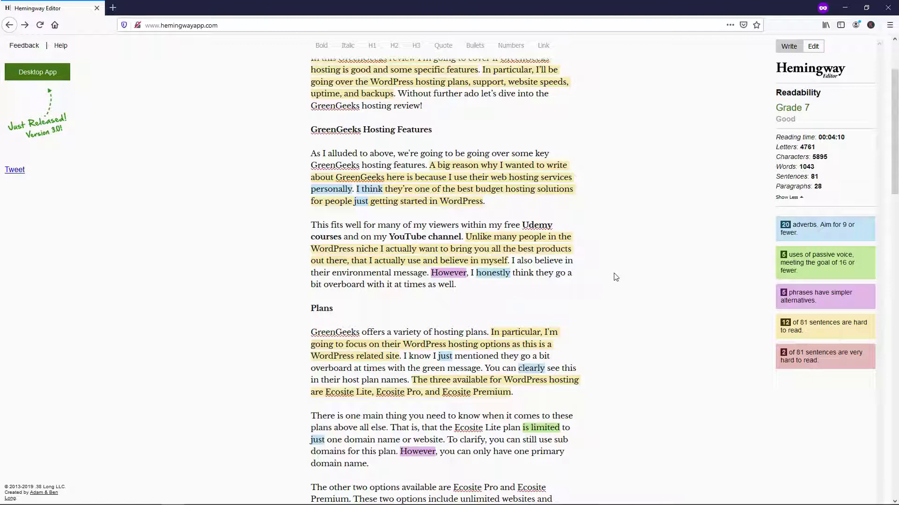
pyautogui.scroll(-4, 684, 298)
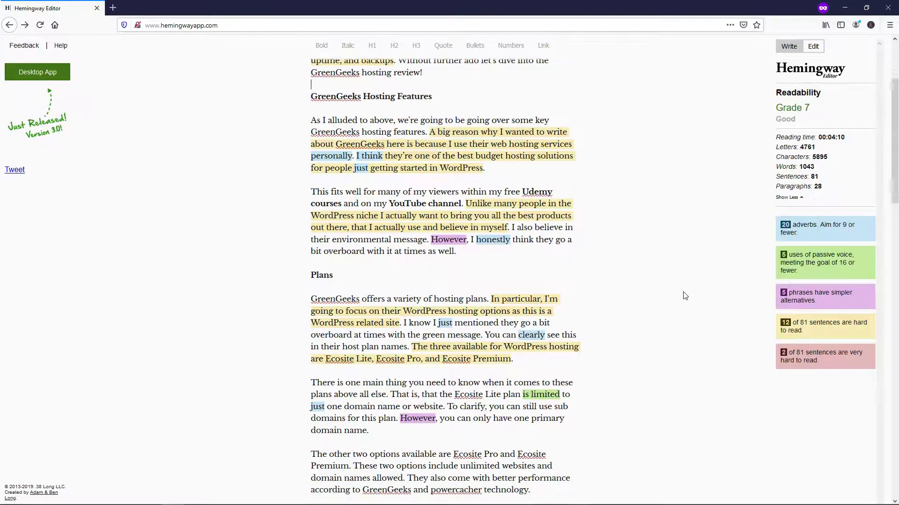
pyautogui.scroll(-8, 684, 298)
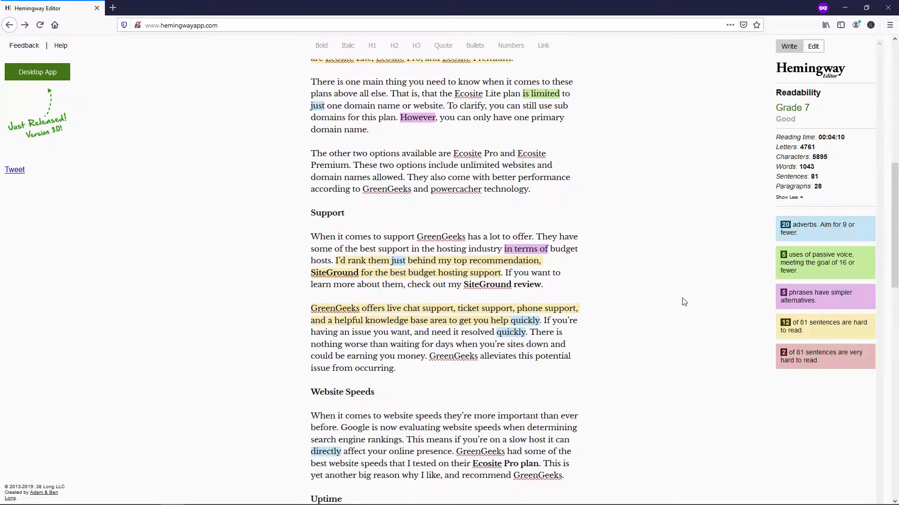
pyautogui.scroll(9, 684, 301)
pyautogui.scroll(5, 684, 301)
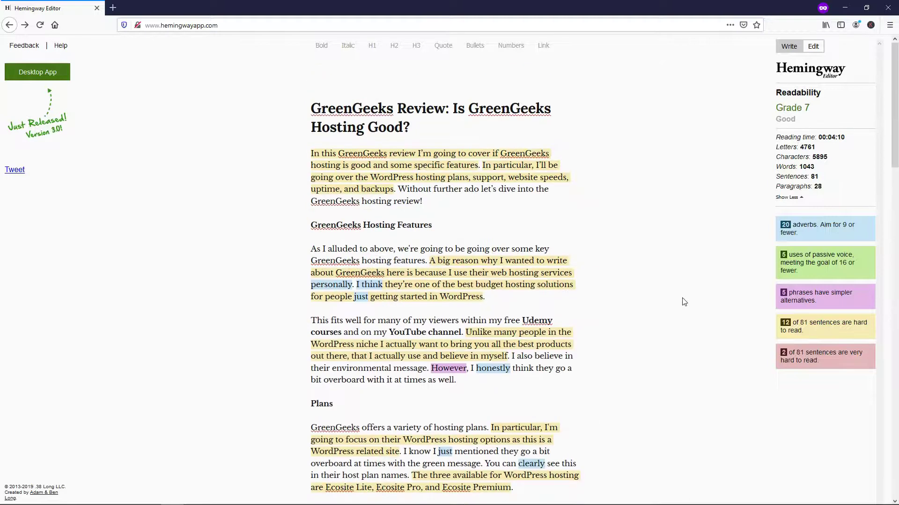